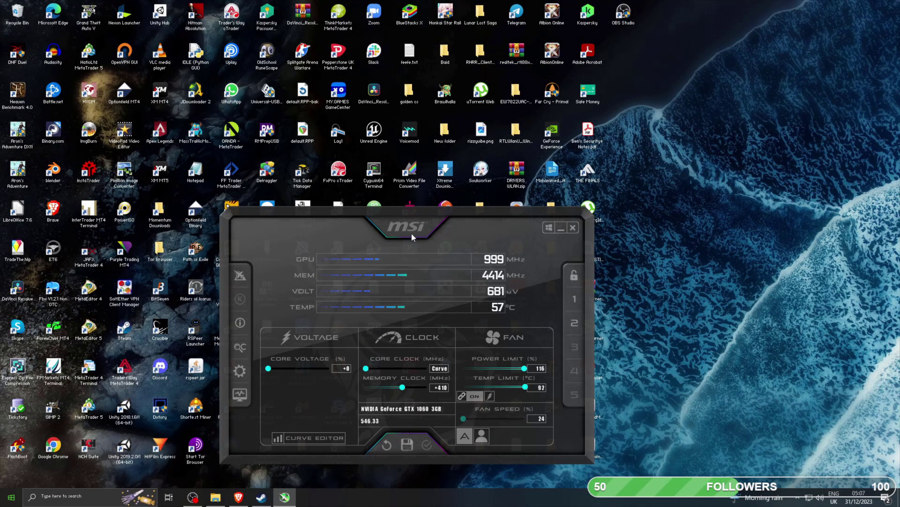
- Drag the Afterburner monitoring window higher up the desktop and slightly to the right
drag(411, 216, 414, 191)
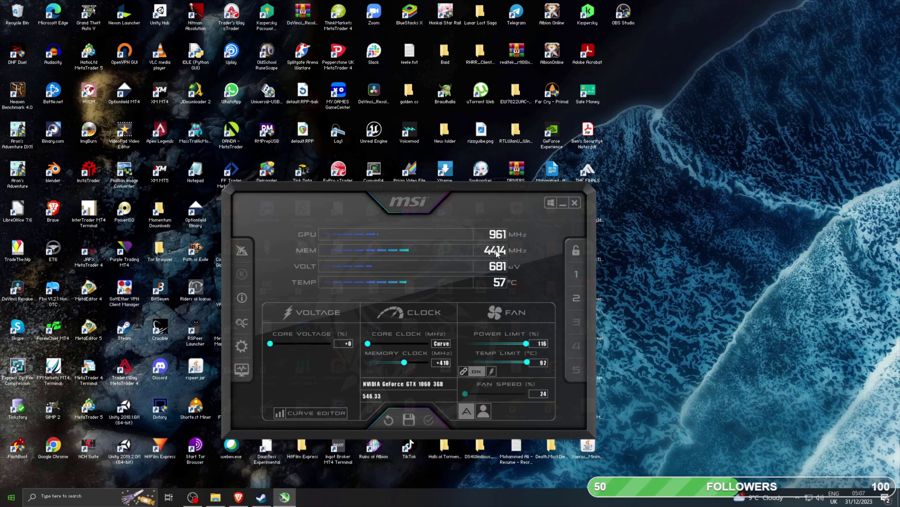
drag(414, 194, 423, 181)
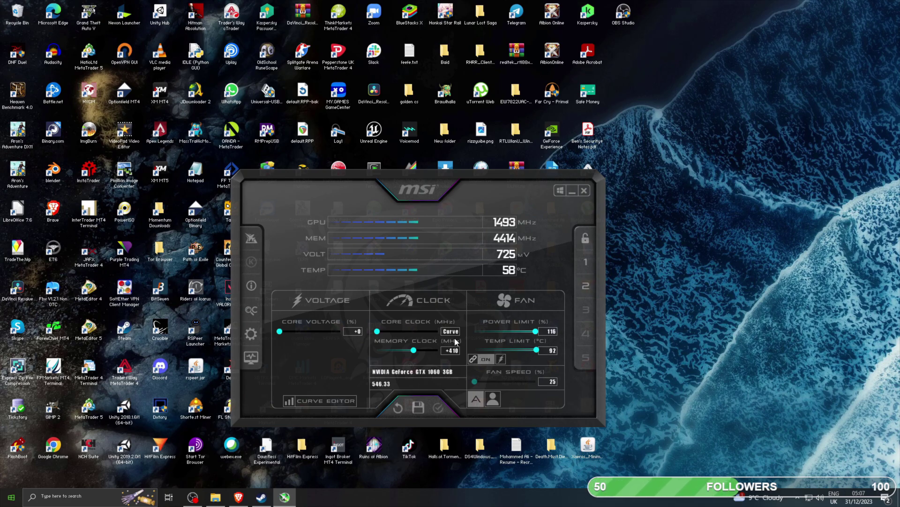
- Reset clocks to defaults, raise the power limit to 116%, apply, and confirm the properties dialog
click(399, 406)
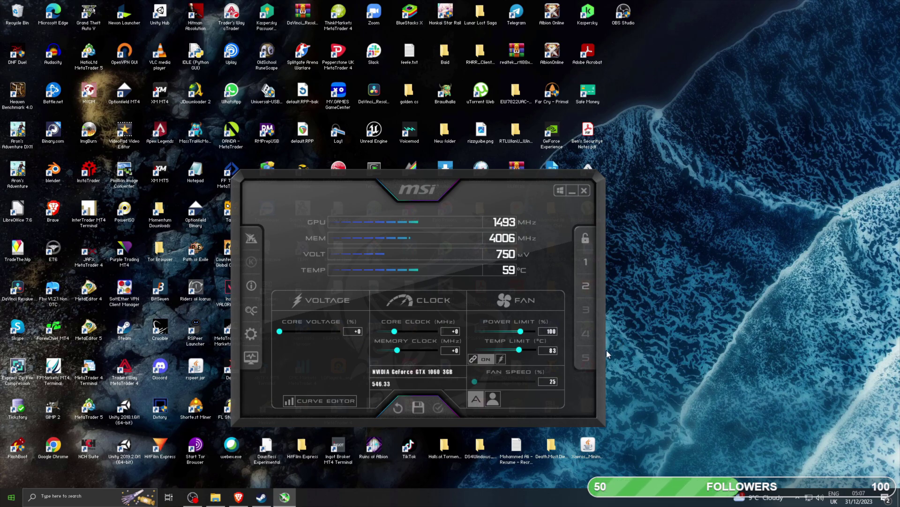
drag(520, 331, 541, 340)
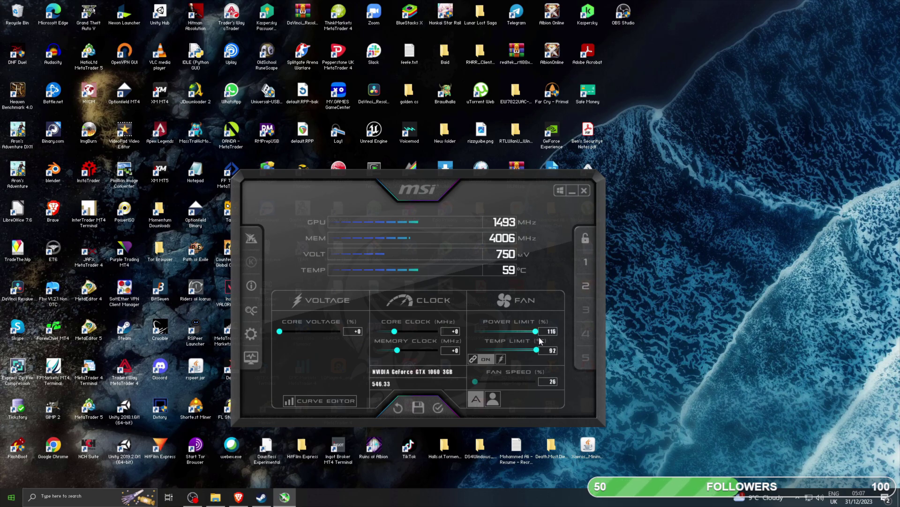
click(437, 406)
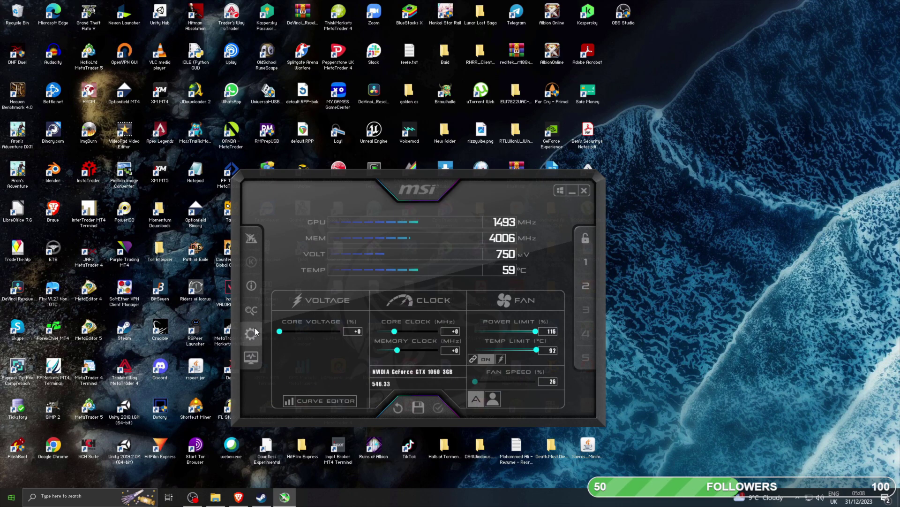
click(252, 333)
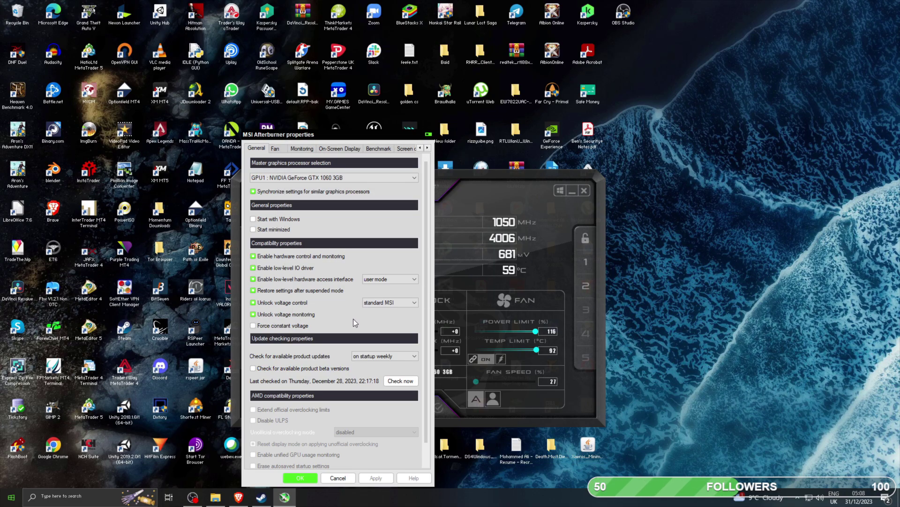
click(300, 479)
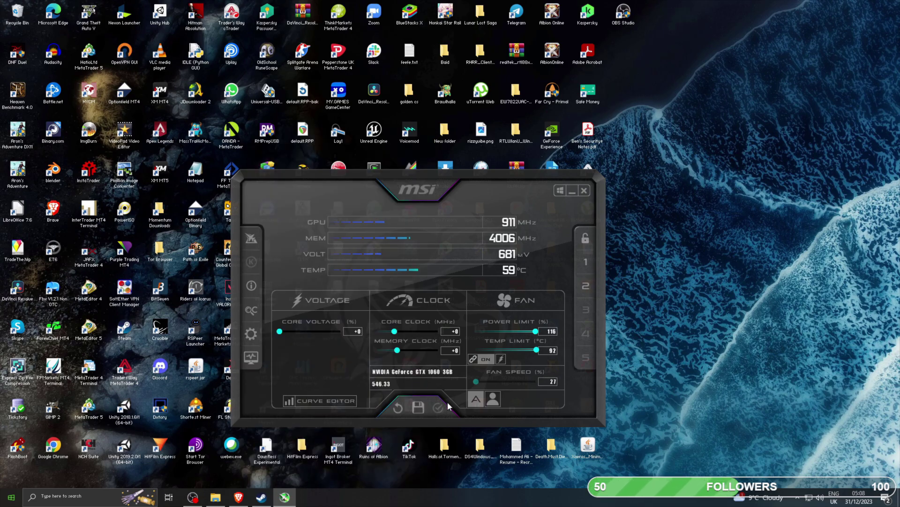
- Open and enlarge the curve editor, then shift the whole curve up about 63 MHz
click(336, 400)
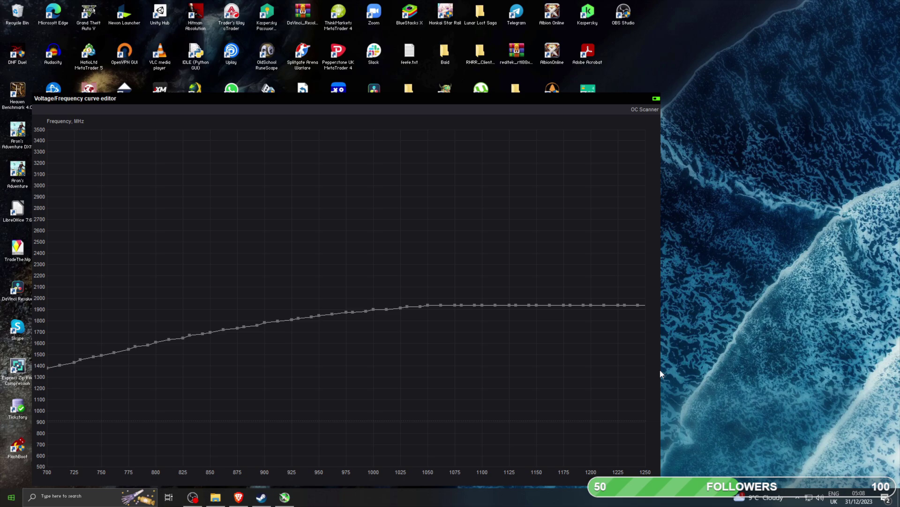
drag(660, 369, 782, 370)
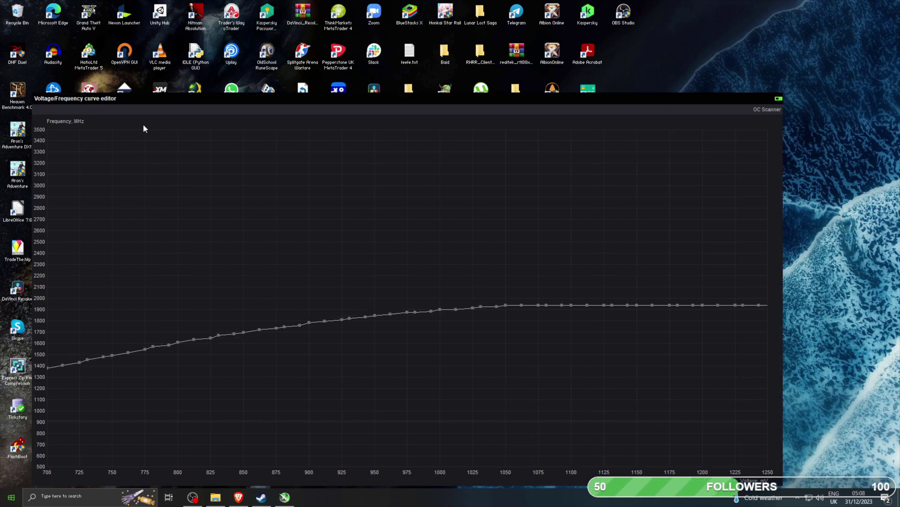
drag(147, 96, 164, 46)
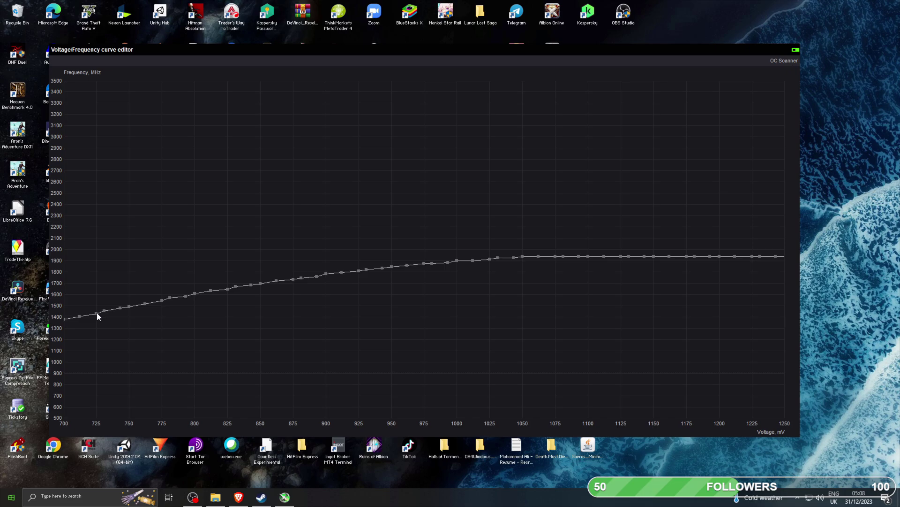
mouse_move(97, 316)
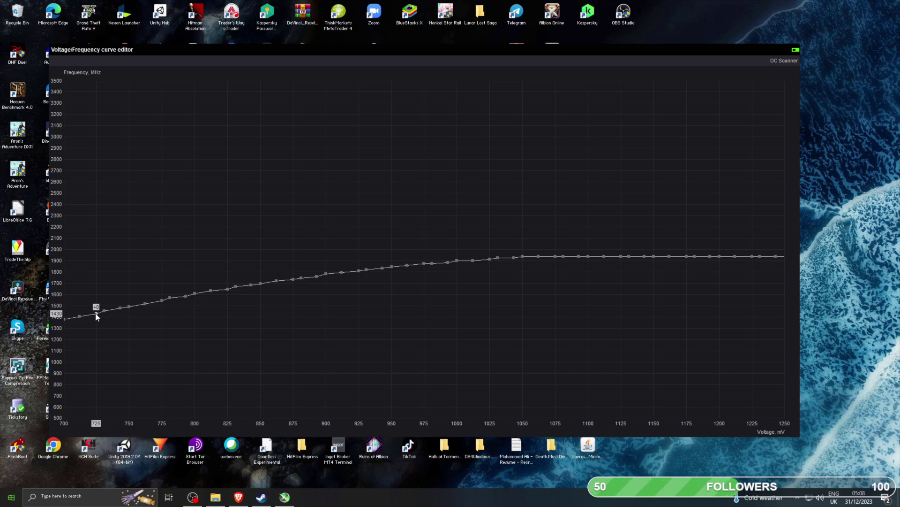
drag(96, 314, 84, 304)
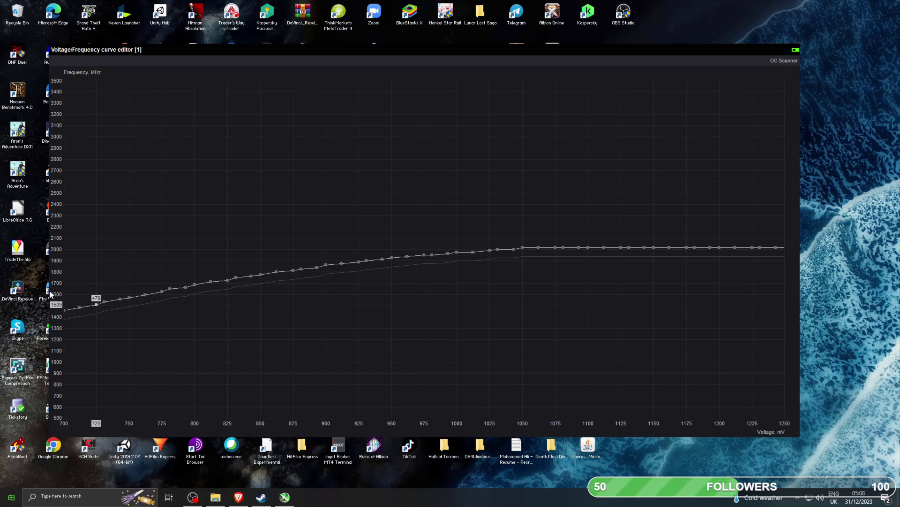
- Stretch the curve editor to the screen's left edge and reposition it across the screen
drag(50, 294, 0, 295)
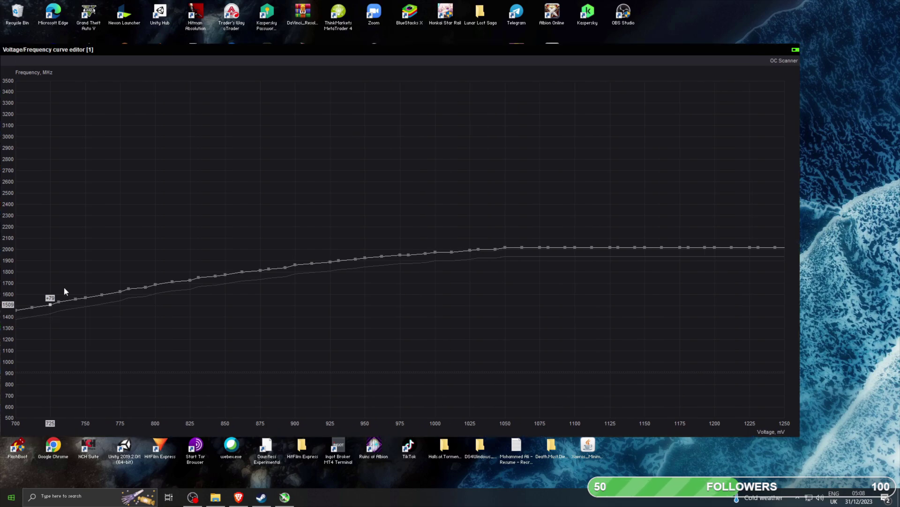
drag(137, 52, 265, 66)
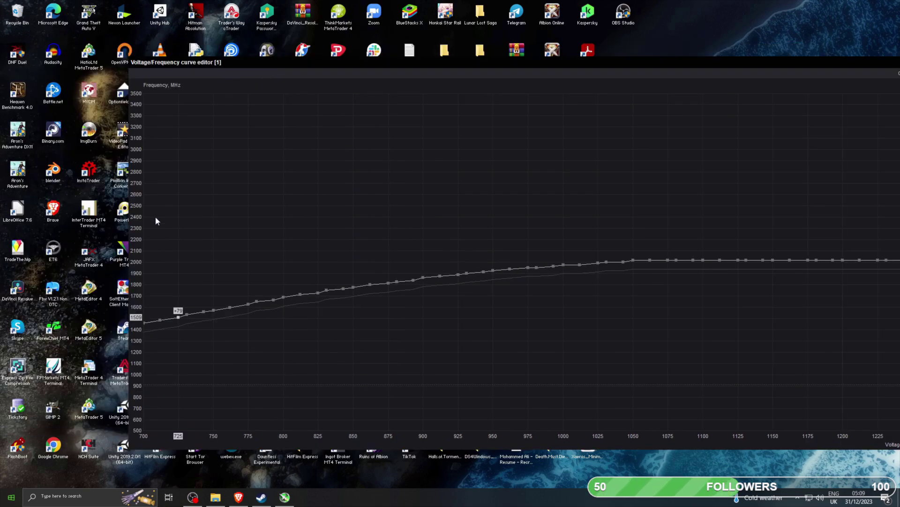
drag(128, 251, 43, 282)
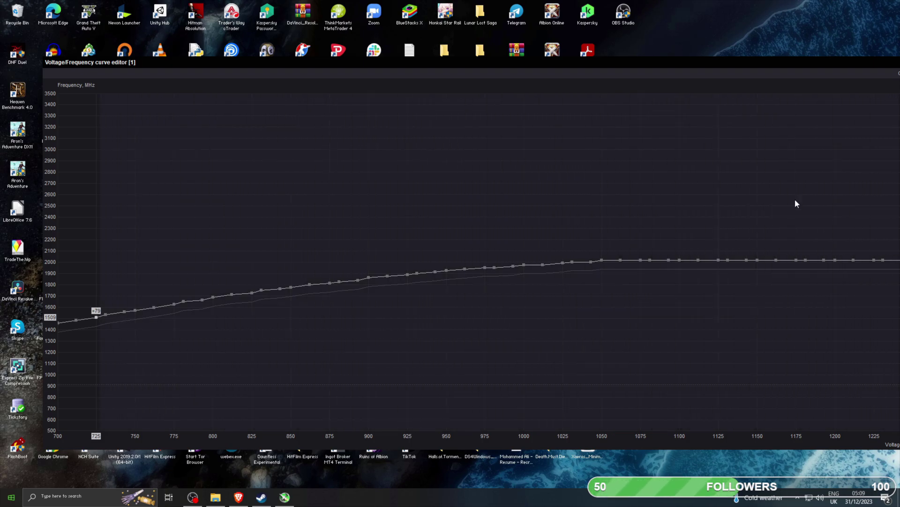
drag(581, 77, 496, 49)
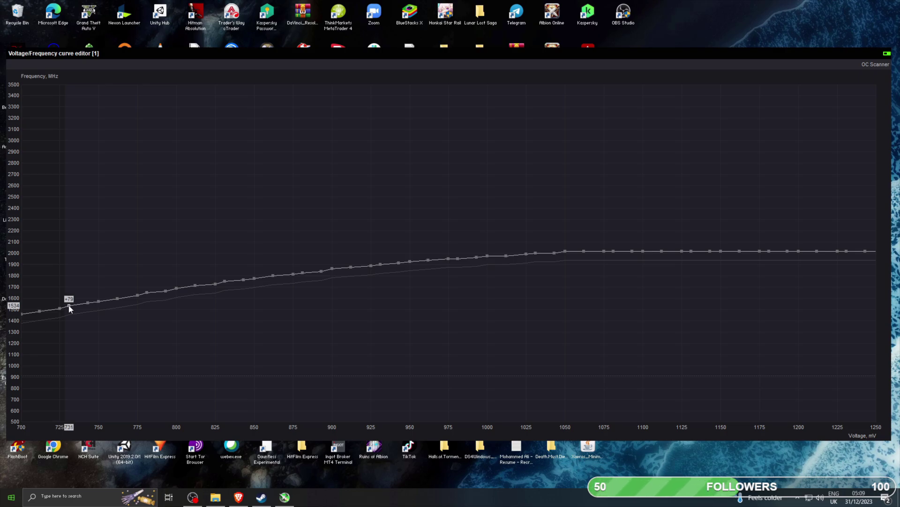
- Drop all curve points above 731 mV and apply, flattening the curve near 1500 MHz
drag(69, 307, 69, 421)
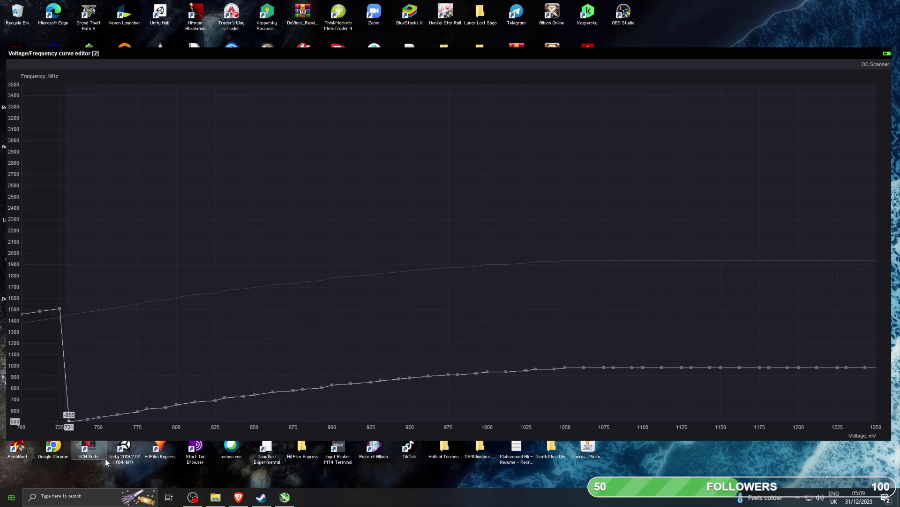
click(285, 497)
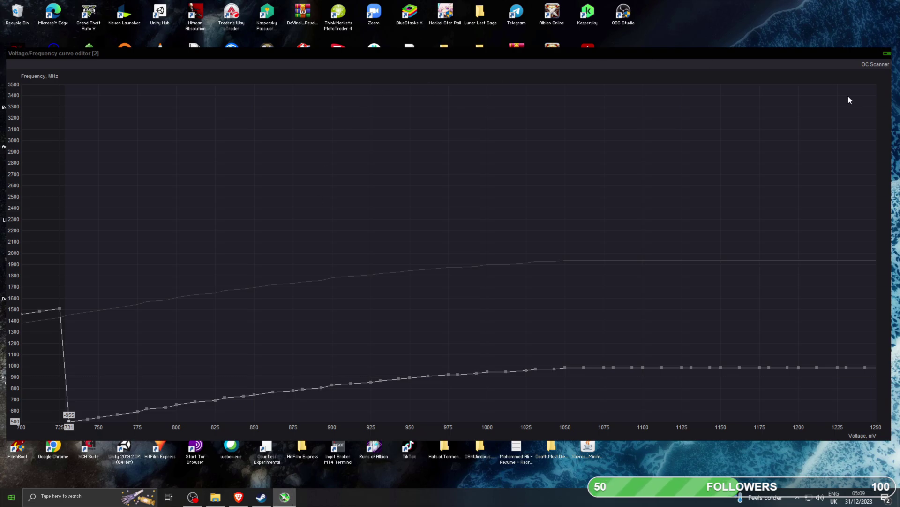
drag(823, 57, 739, 257)
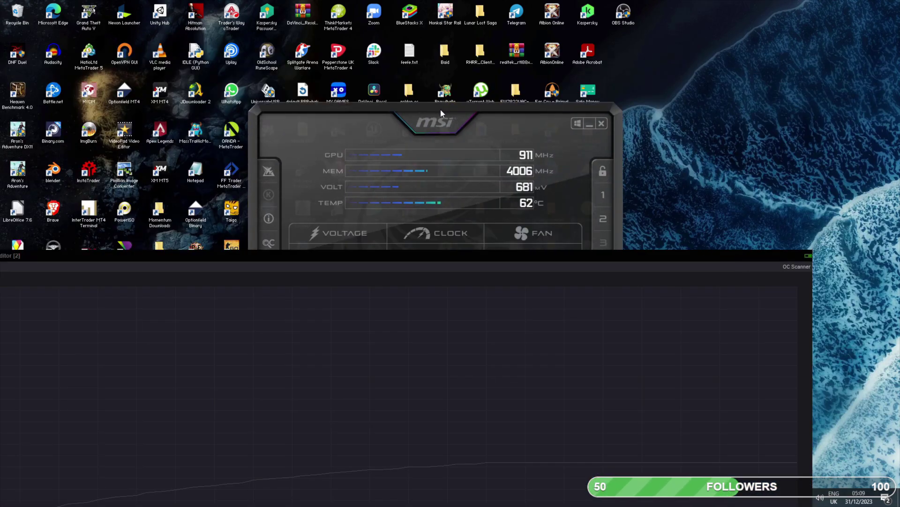
drag(415, 263, 533, 56)
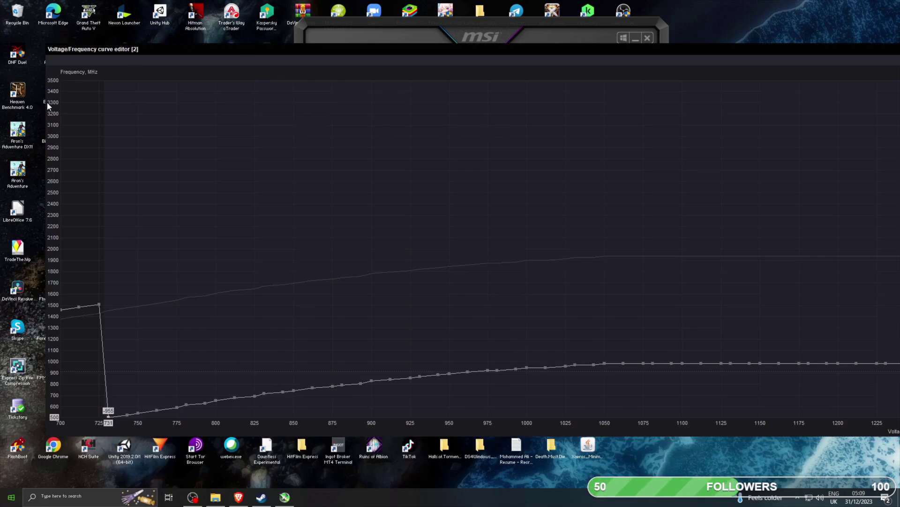
drag(46, 104, 448, 66)
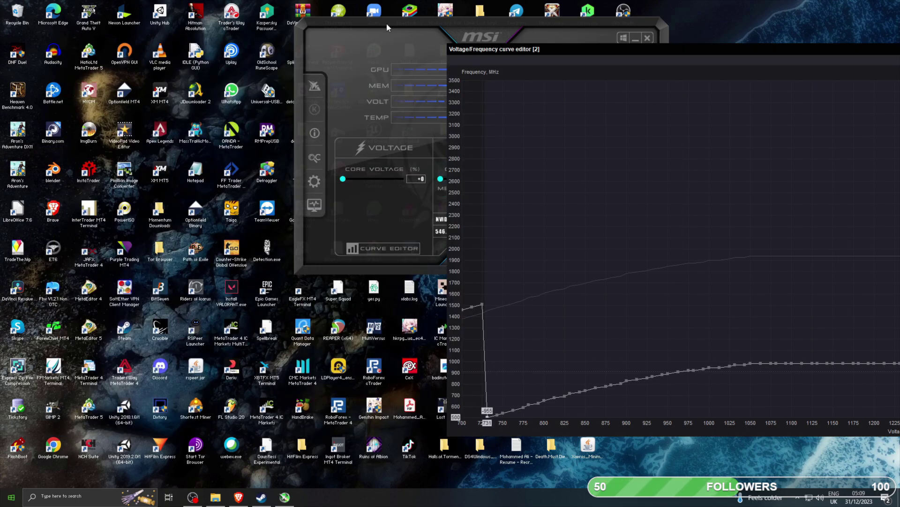
drag(386, 27, 177, 113)
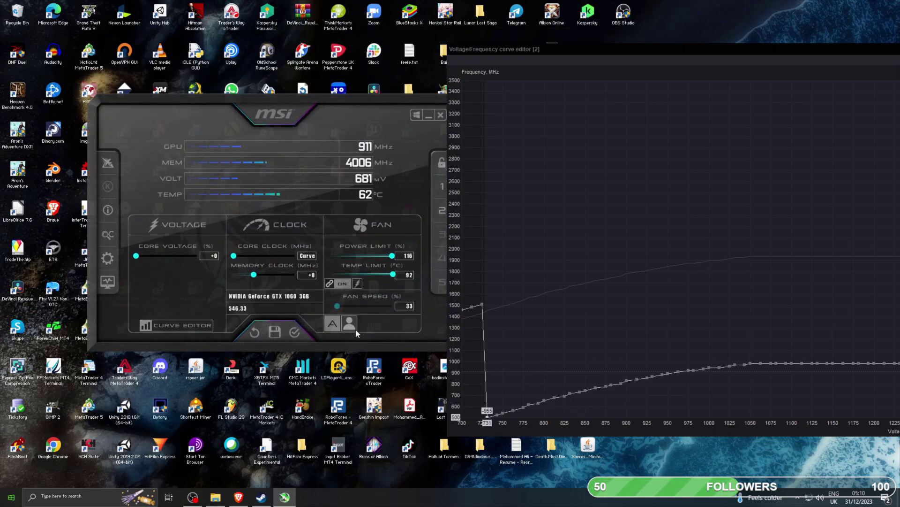
click(294, 331)
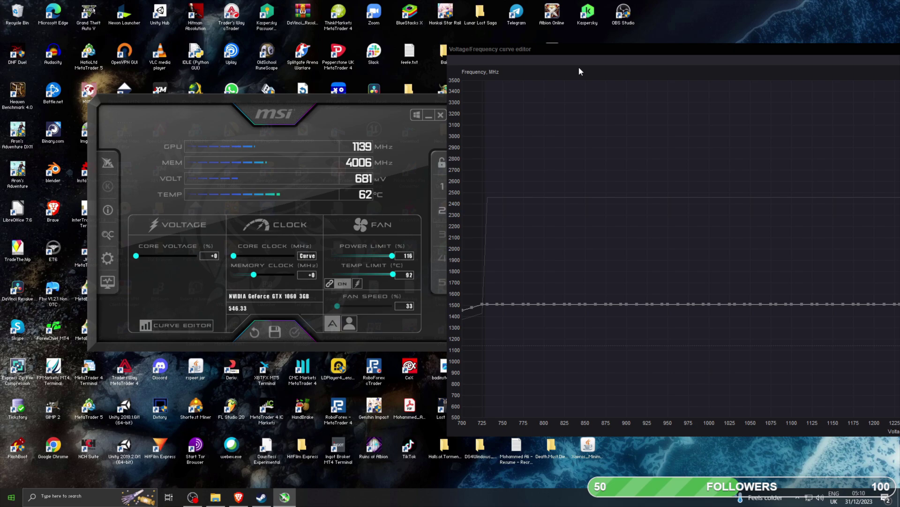
drag(570, 48, 486, 98)
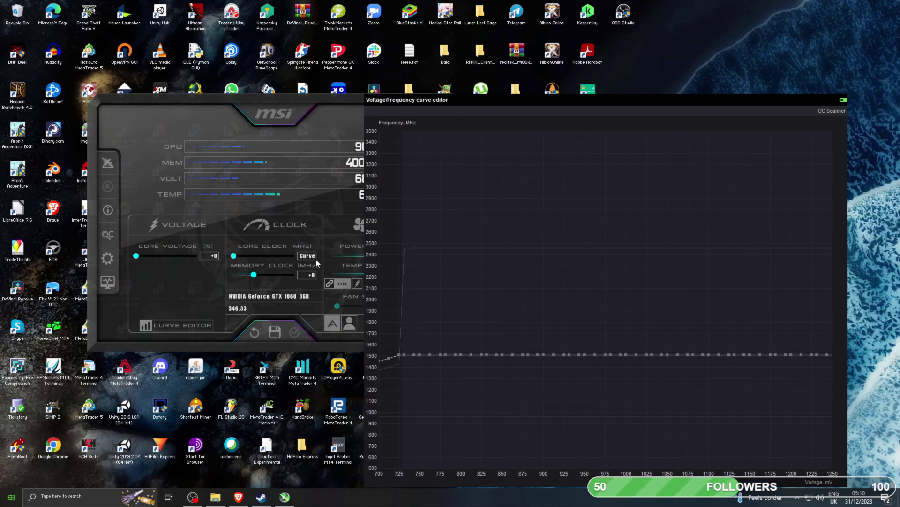
click(186, 284)
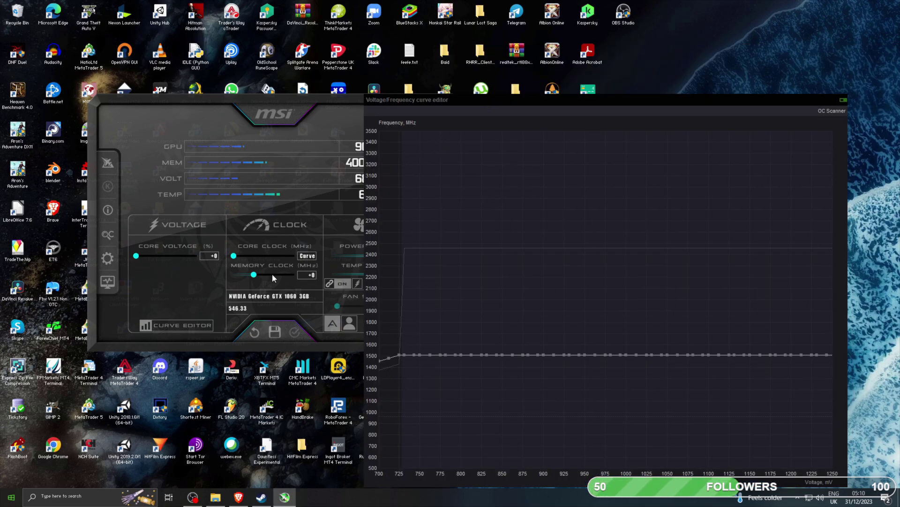
- Move the curve editor down and right to uncover the clock settings
drag(511, 104, 359, 184)
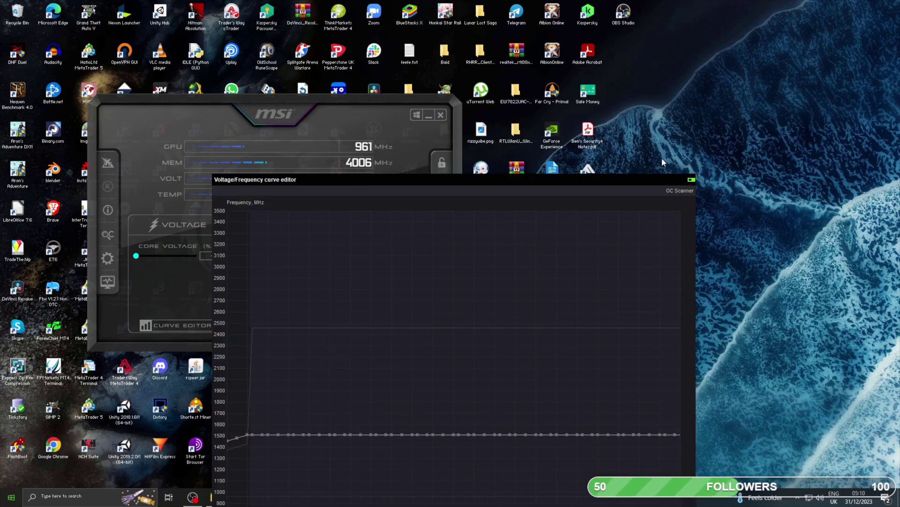
click(17, 101)
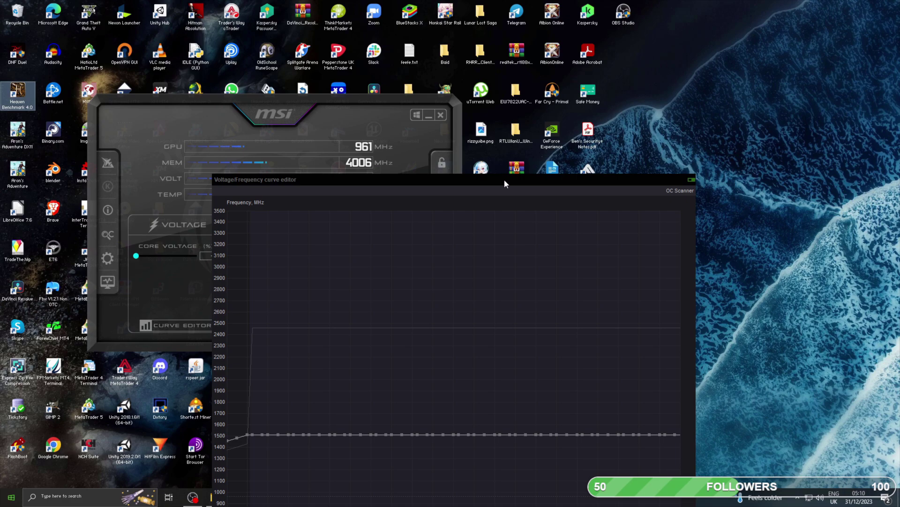
drag(505, 183, 497, 272)
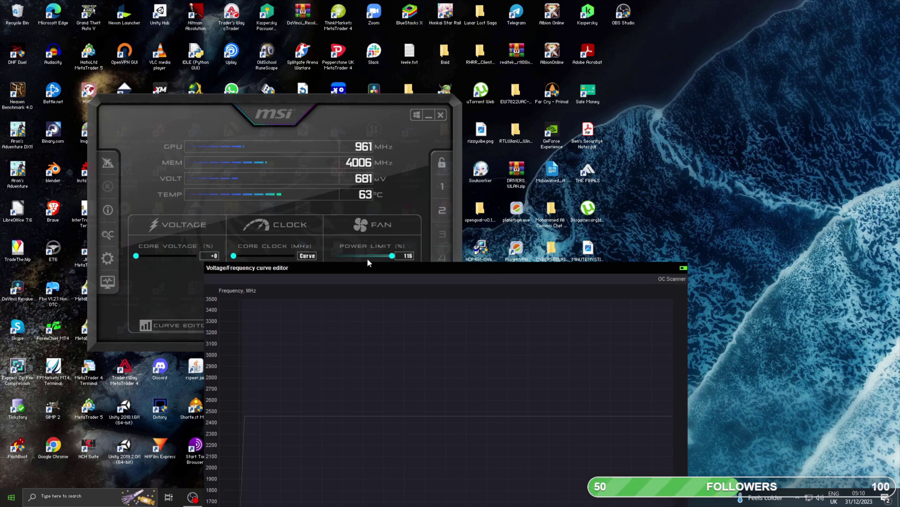
drag(362, 268, 619, 258)
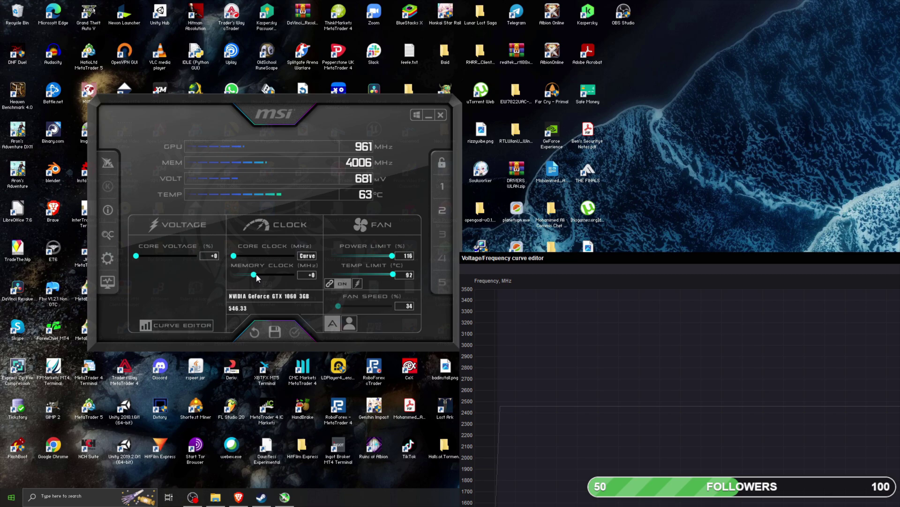
- Set the memory clock offset to +387, apply it, and close the curve editor
drag(254, 275, 272, 282)
click(296, 335)
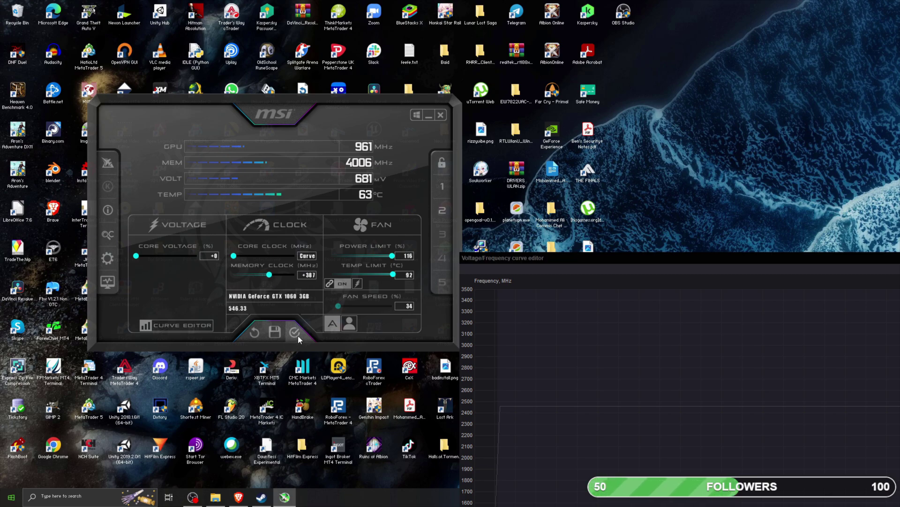
click(561, 268)
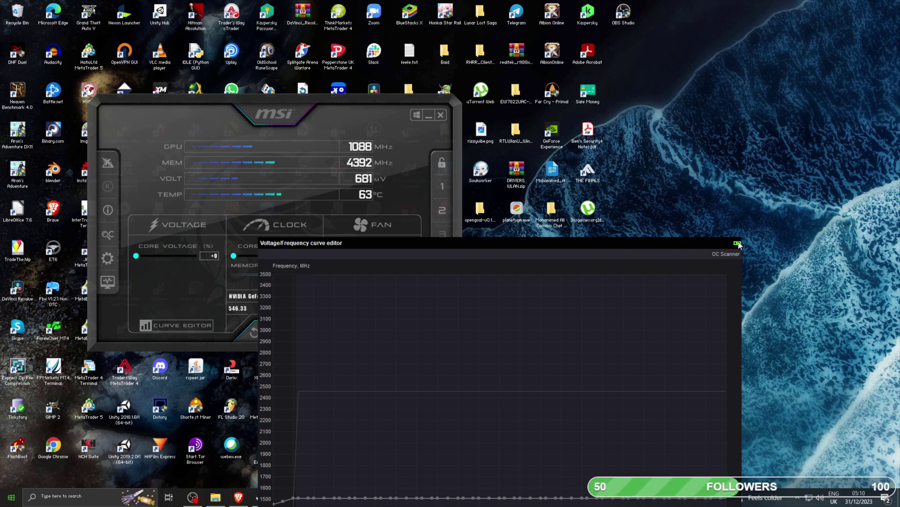
click(737, 243)
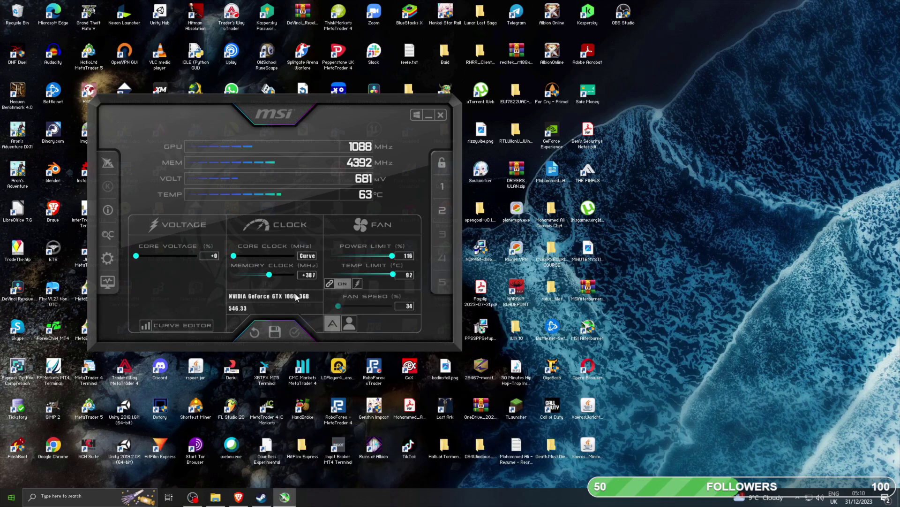